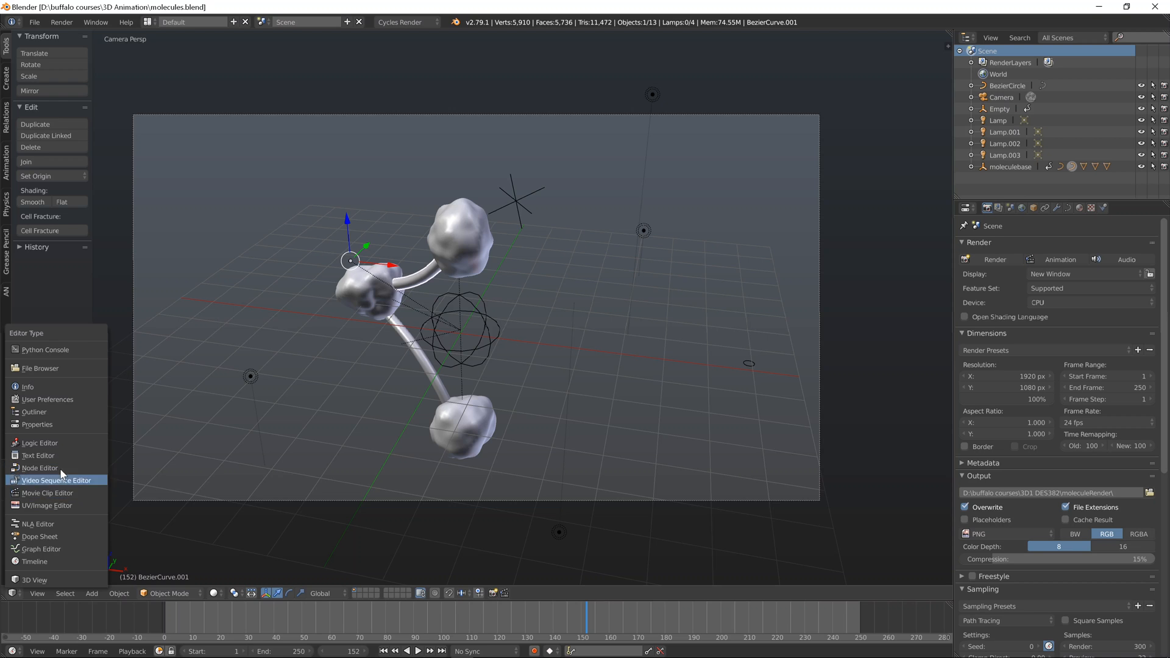
# Step: Switch the viewport to the Node Editor's compositing nodes and enable Use Nodes and Backdrop
pyautogui.click(60, 468)
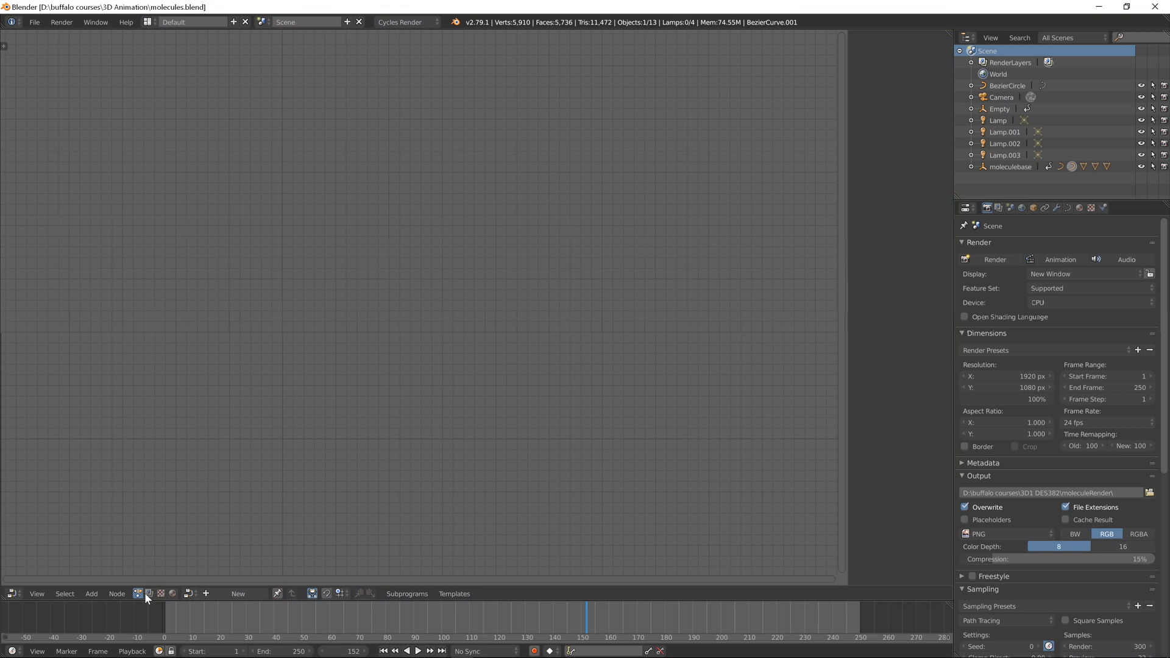
pyautogui.click(173, 594)
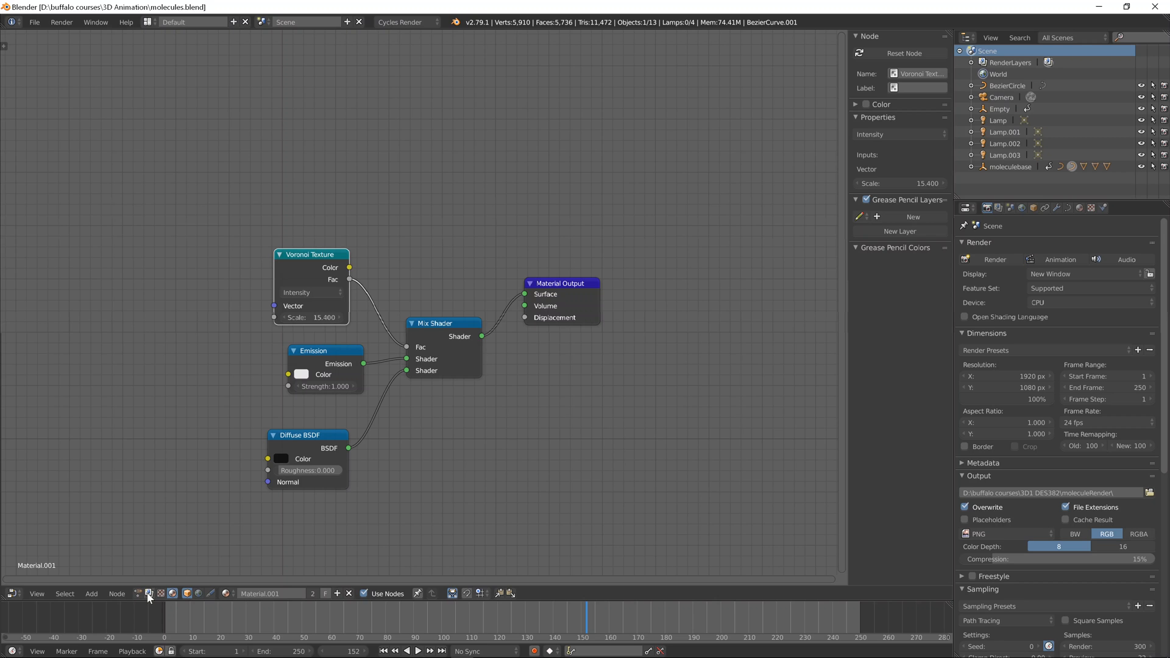
pyautogui.click(149, 594)
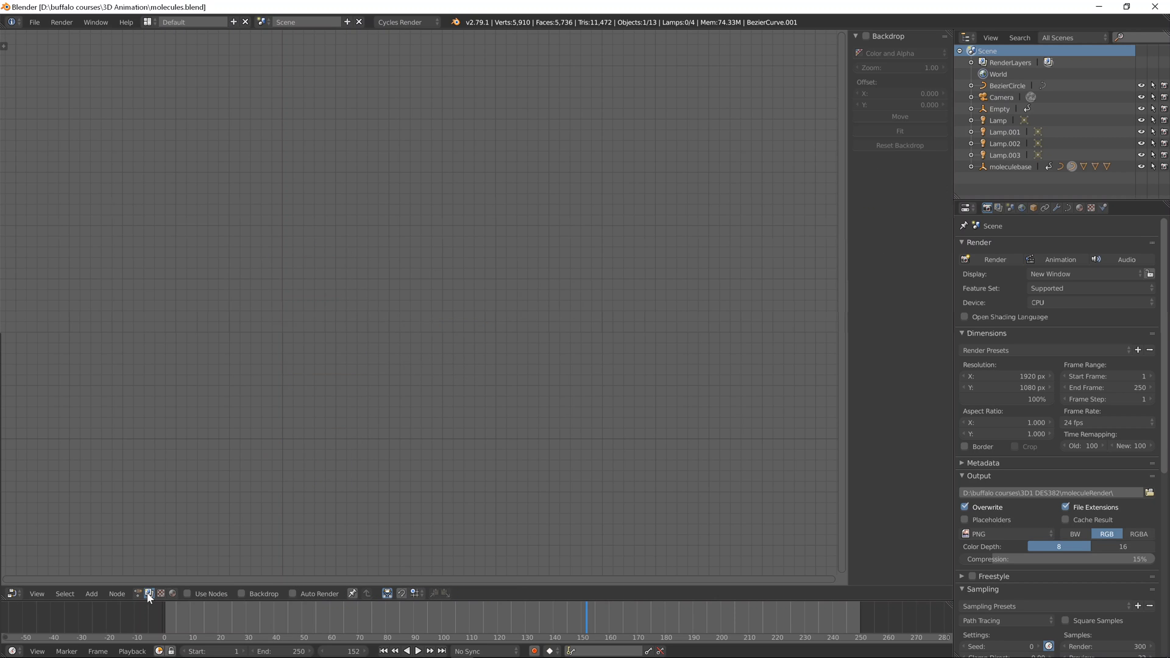
pyautogui.click(194, 594)
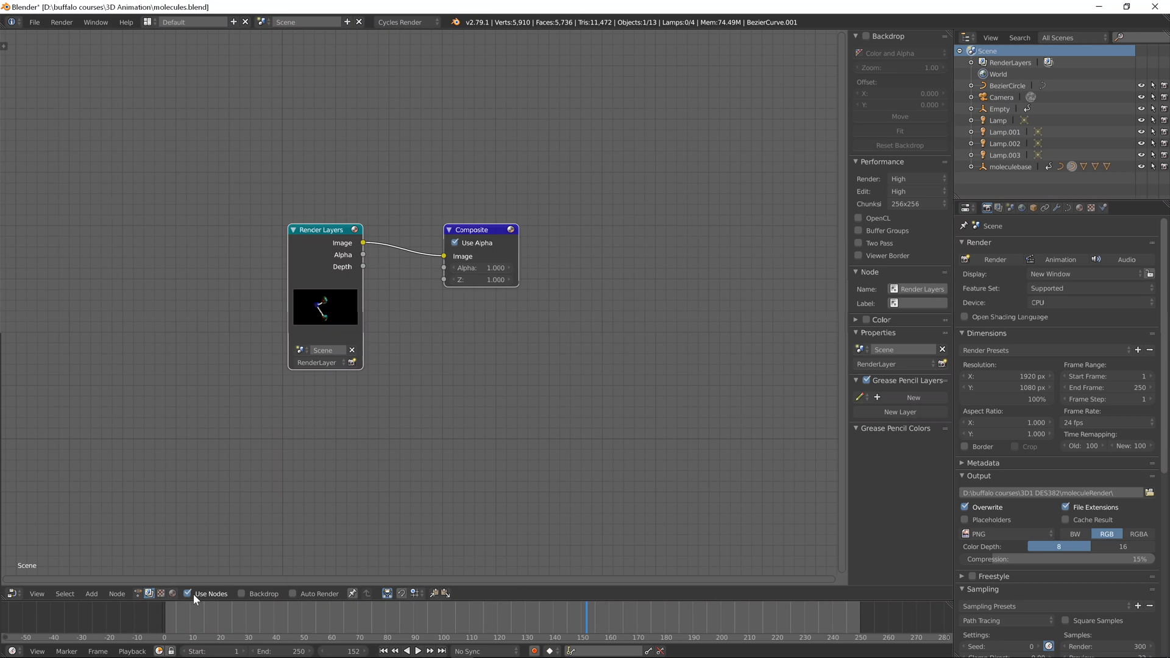
pyautogui.click(248, 590)
# Step: Move the Render Layers node away from Composite and insert a Reroute point on the link between them
pyautogui.click(324, 231)
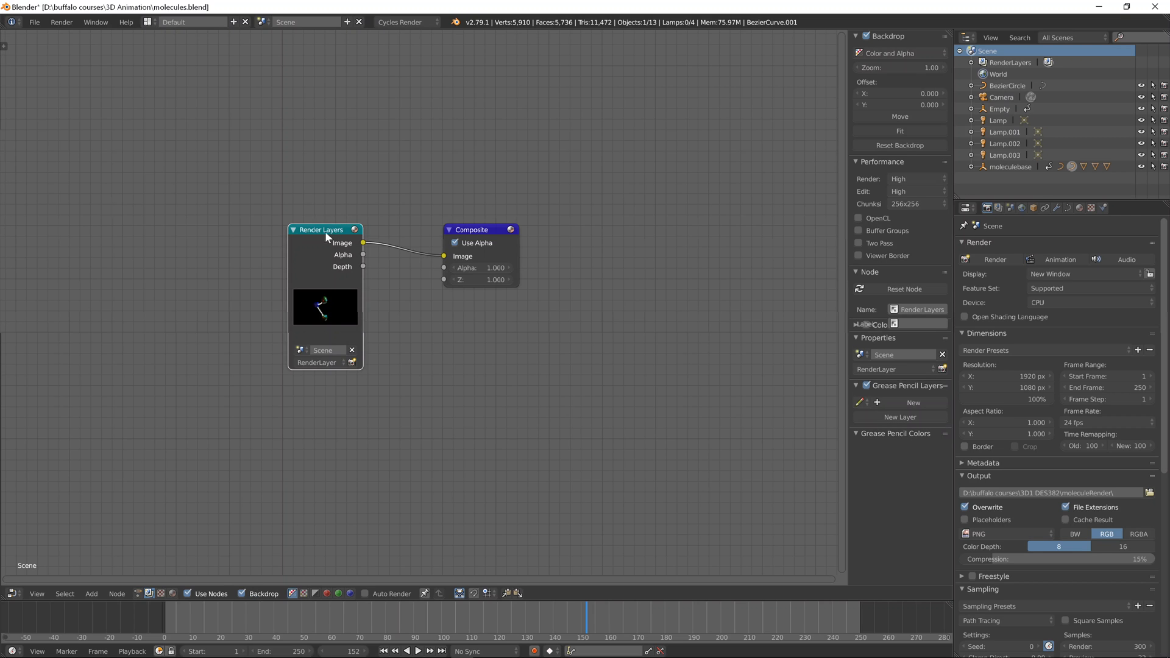
pyautogui.moveTo(325, 233); pyautogui.dragTo(274, 193)
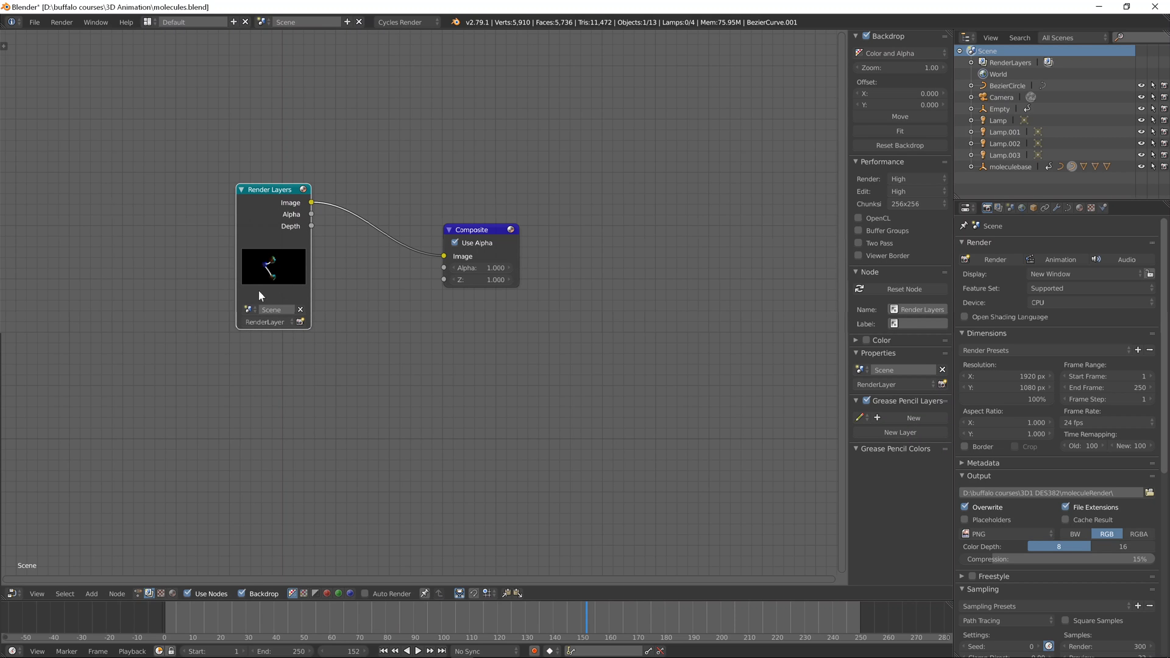
pyautogui.click(91, 593)
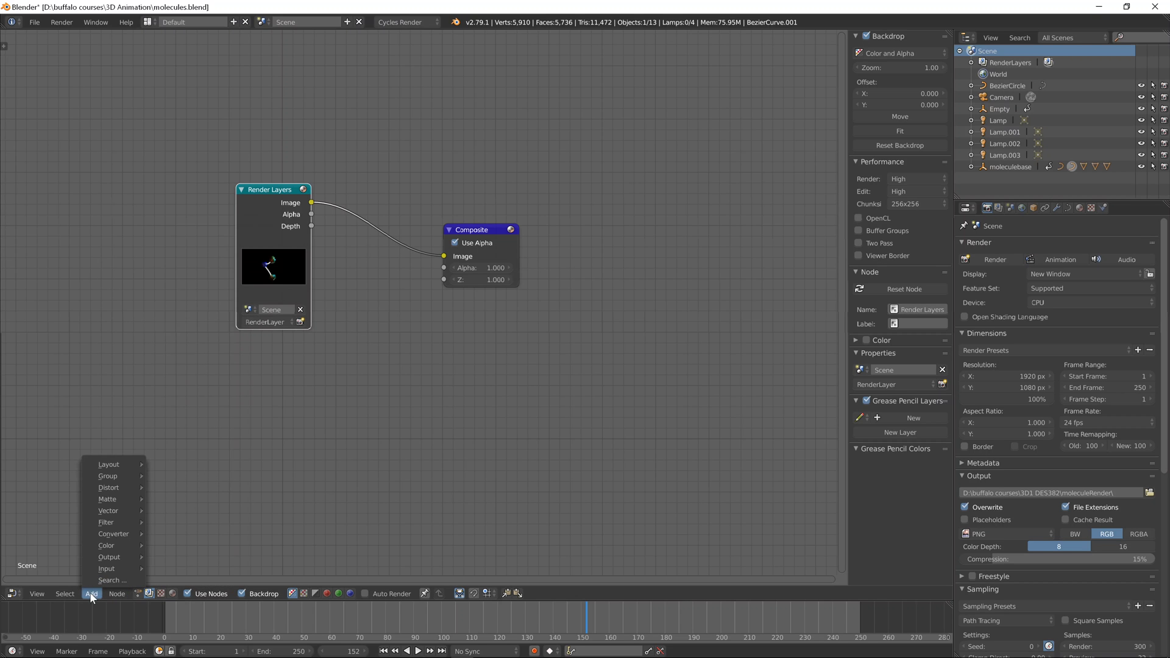
pyautogui.moveTo(123, 463)
pyautogui.click(182, 477)
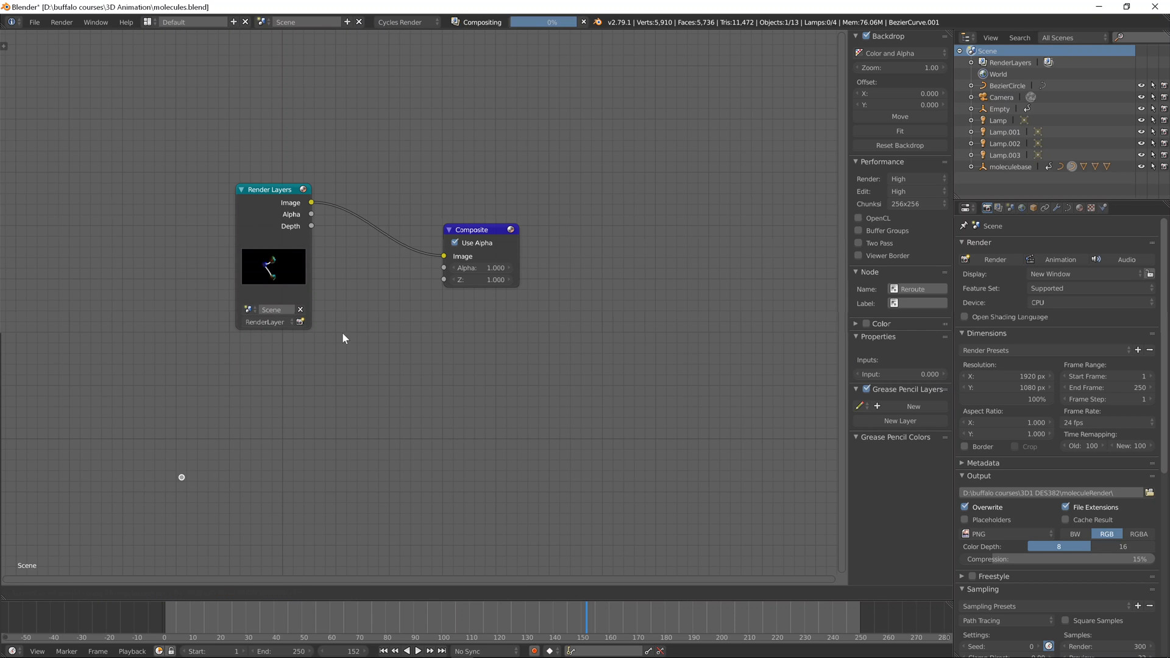
pyautogui.click(422, 251)
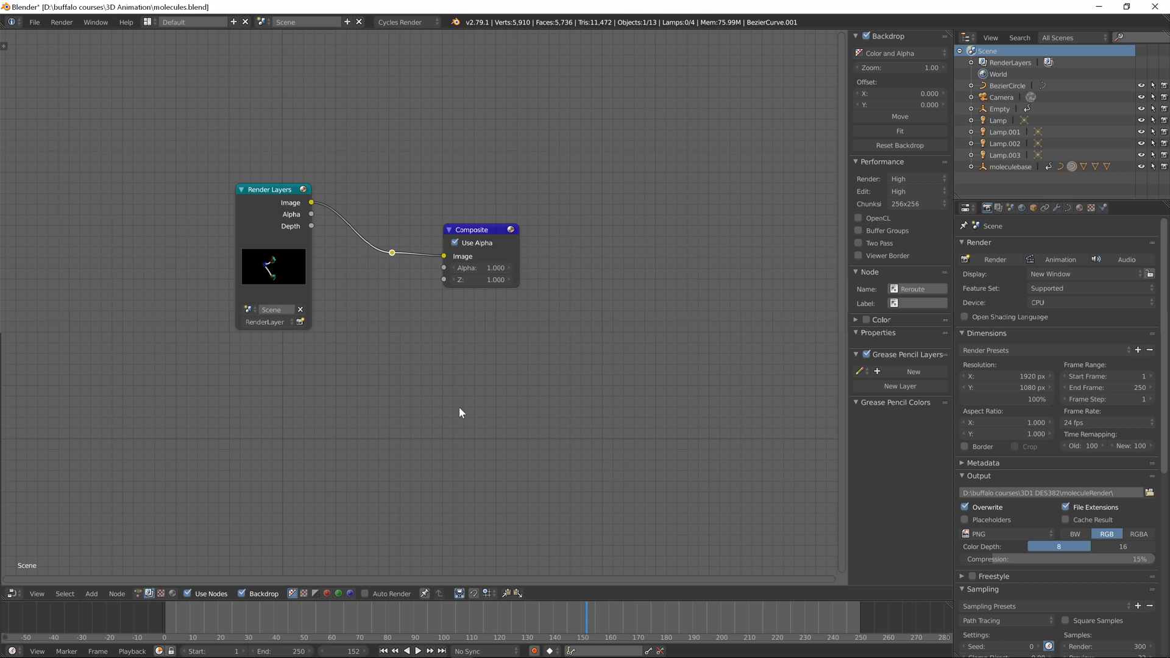
# Step: Add a Viewer node below Composite and connect the reroute point to its Image input
pyautogui.hotkey('shift', 'a')
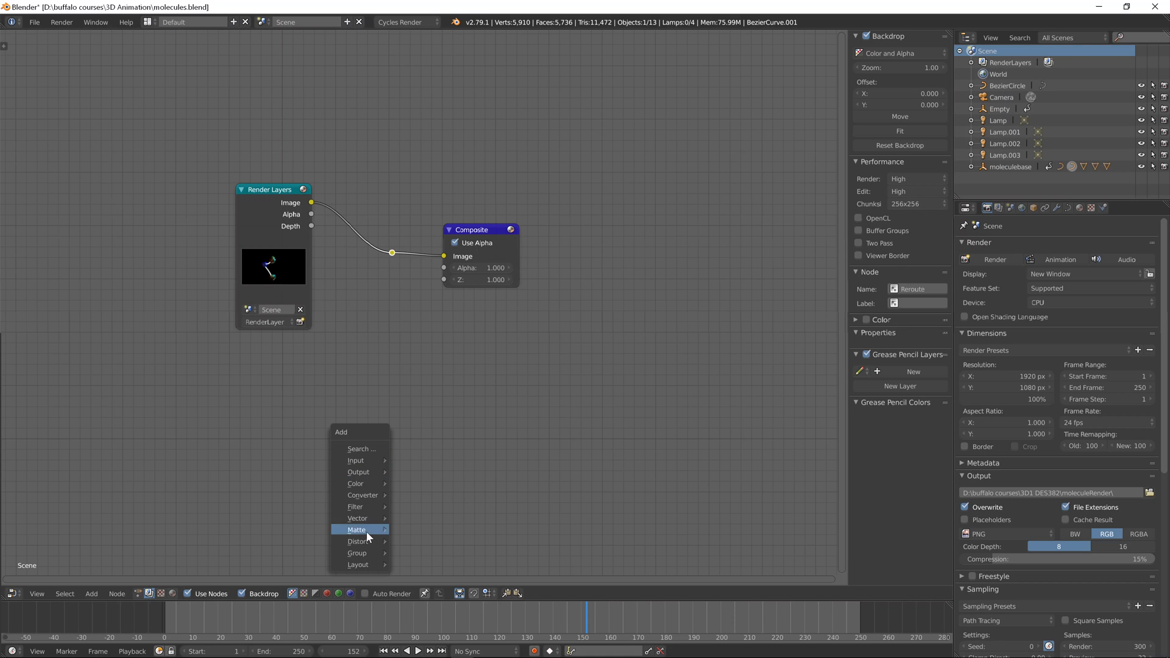
pyautogui.moveTo(368, 547)
pyautogui.moveTo(365, 473)
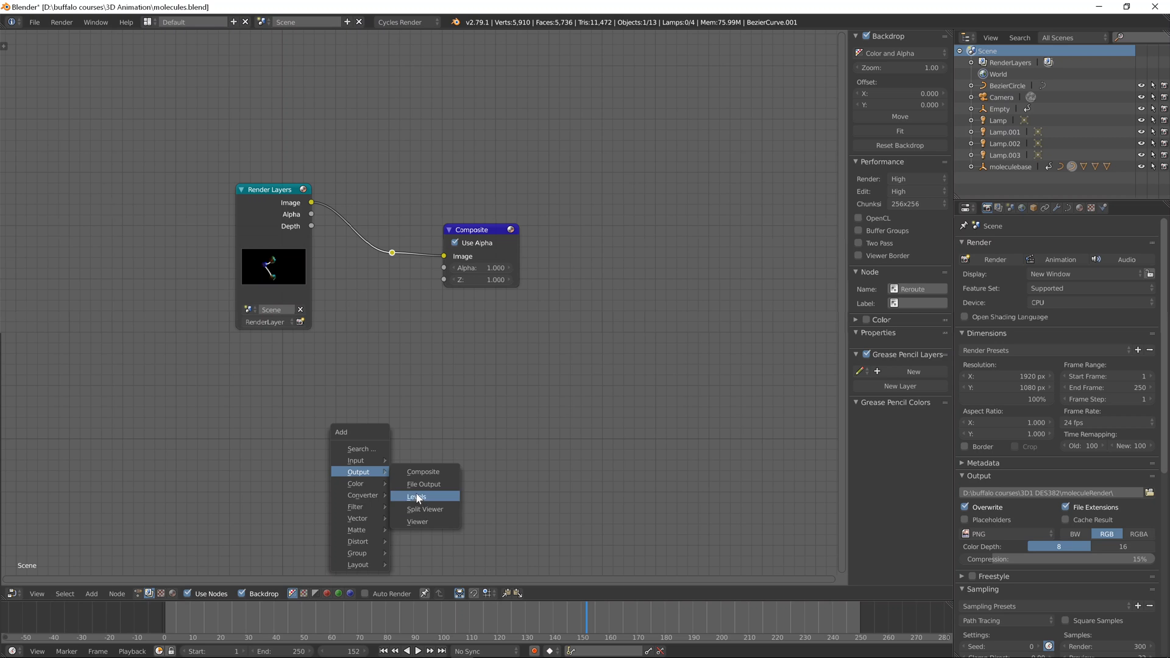
pyautogui.click(419, 522)
pyautogui.click(427, 355)
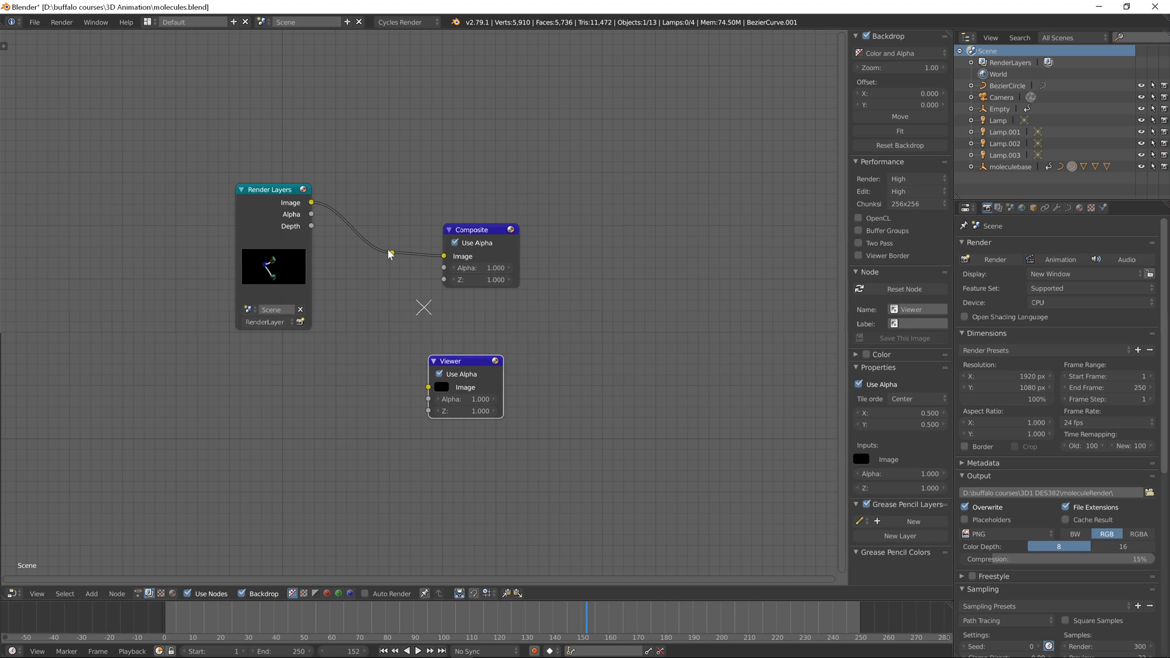
pyautogui.keyDown('shift'); pyautogui.moveTo(390, 251); pyautogui.dragTo(397, 334, button='right'); pyautogui.keyUp('shift')
pyautogui.moveTo(391, 252); pyautogui.dragTo(429, 387)
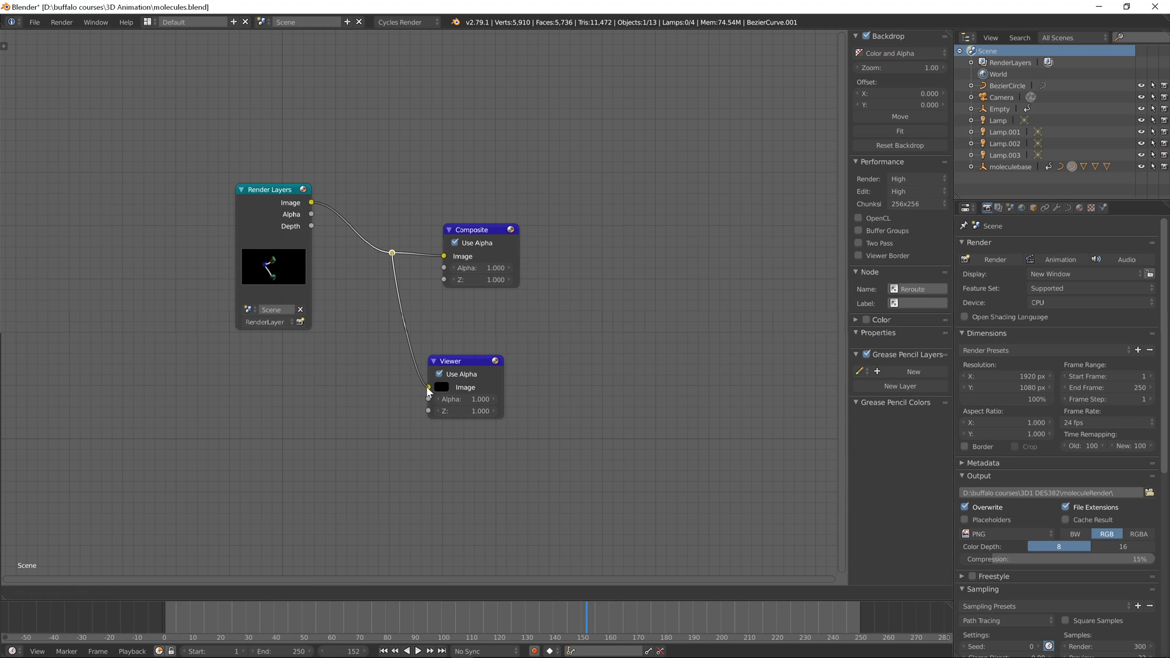
pyautogui.moveTo(290, 188); pyautogui.dragTo(267, 200)
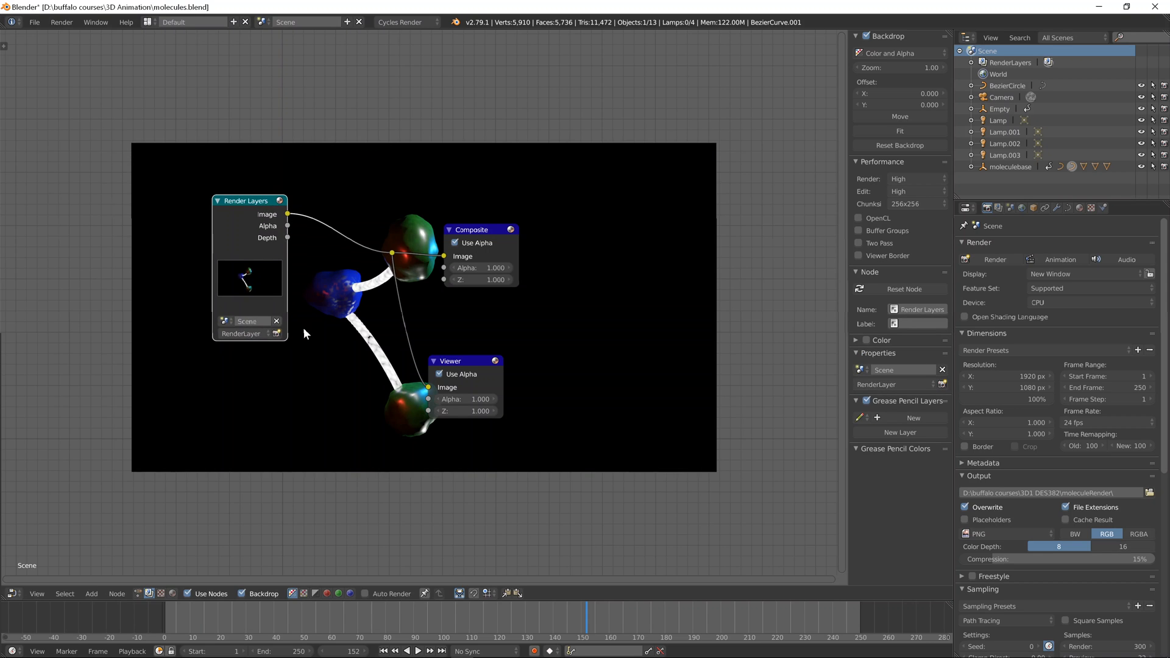
# Step: Adjust the backdrop zoom to about 1.33 so the rendered molecule fills the node editor
pyautogui.moveTo(387, 346); pyautogui.dragTo(597, 248, button='middle')
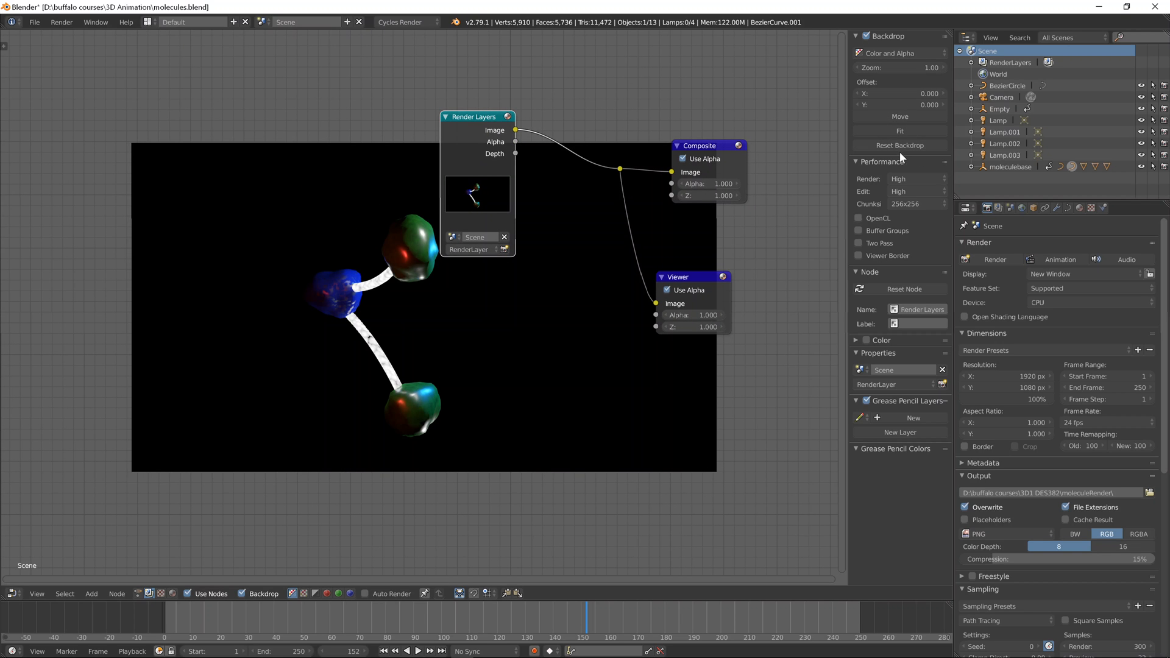
pyautogui.press('n')
pyautogui.press('n')
pyautogui.press('n')
pyautogui.press('n')
pyautogui.click(901, 132)
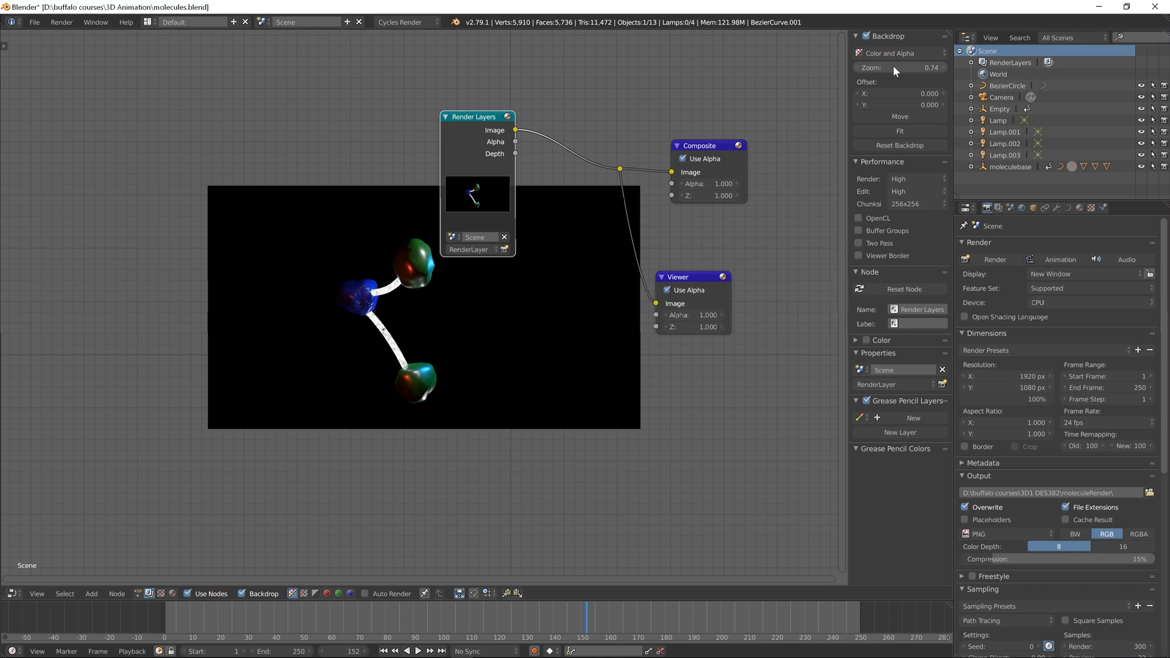
pyautogui.click(865, 71)
pyautogui.write('1.6')
pyautogui.press('Return')
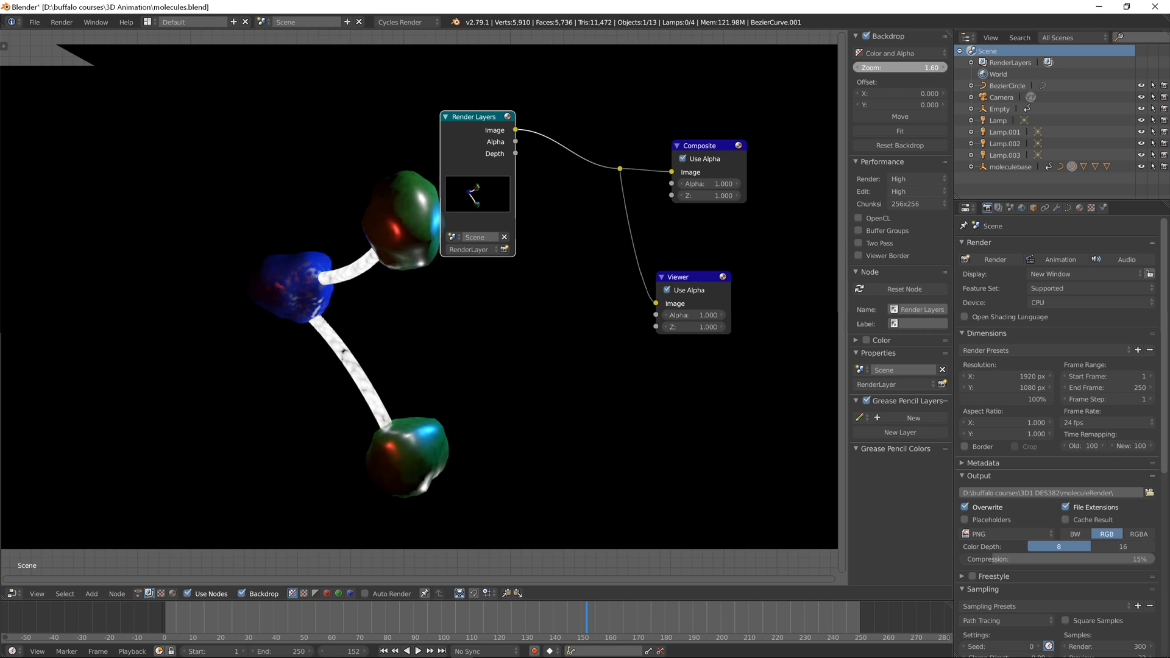
pyautogui.moveTo(906, 69)
pyautogui.mouseDown()
pyautogui.moveTo(881, 70)
pyautogui.moveTo(891, 69)
pyautogui.mouseUp()
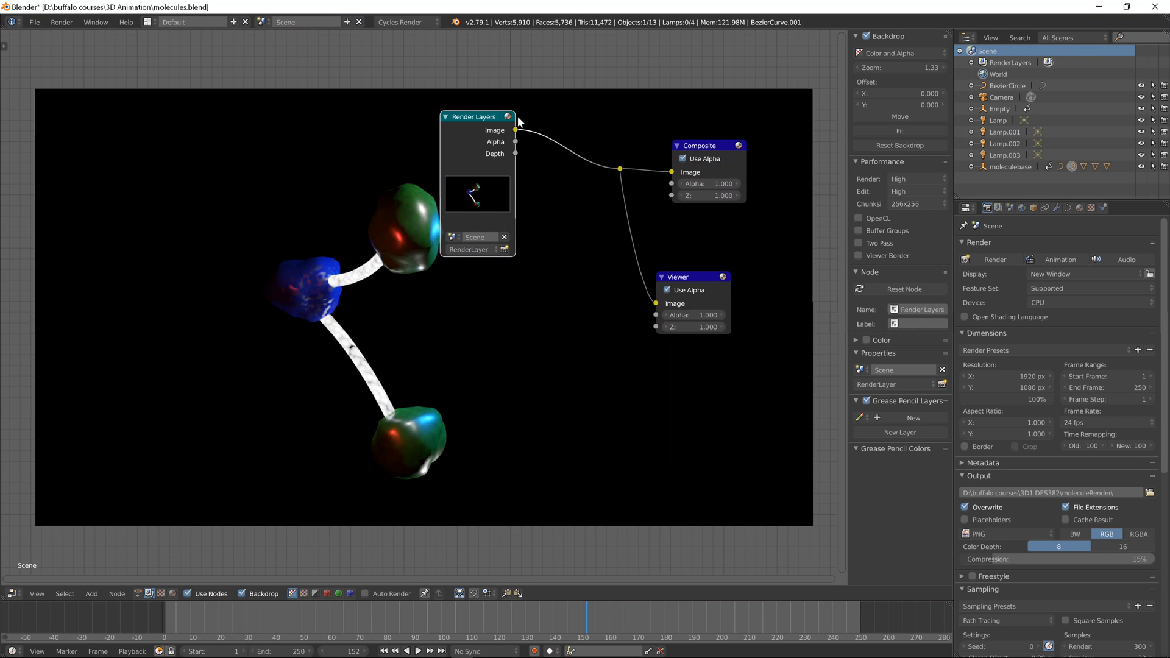
# Step: Move Render Layers aside and insert a Glare filter node on the link between it and the reroute point
pyautogui.moveTo(488, 119); pyautogui.dragTo(414, 97)
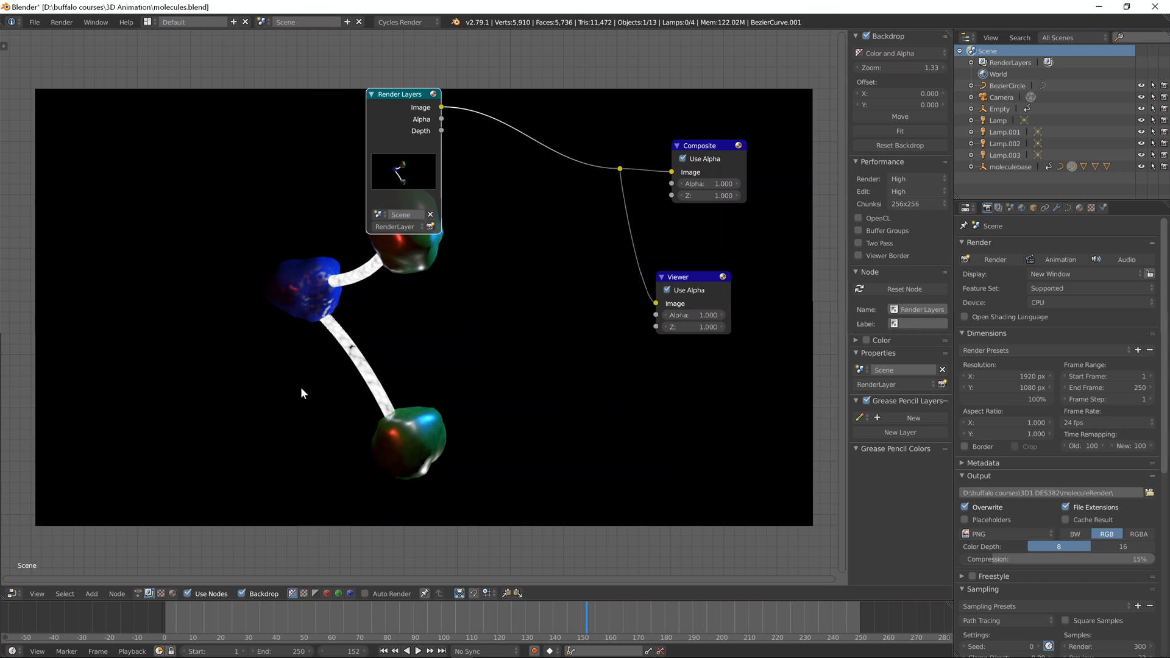
pyautogui.hotkey('shift', 'a')
pyautogui.moveTo(535, 314)
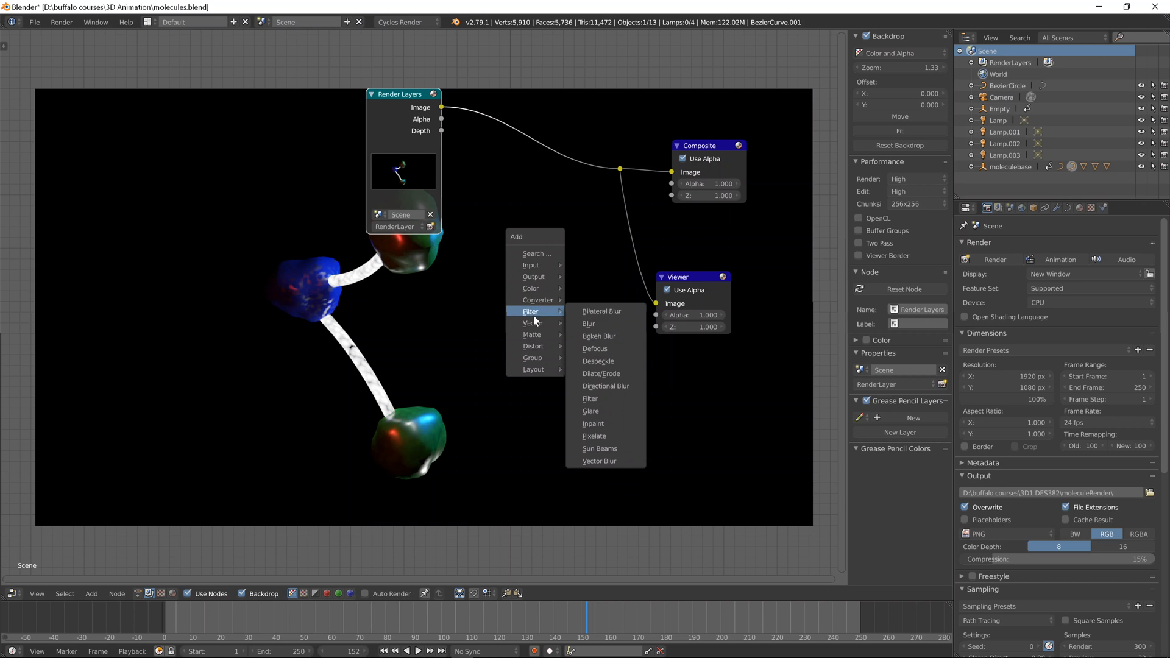
pyautogui.click(591, 411)
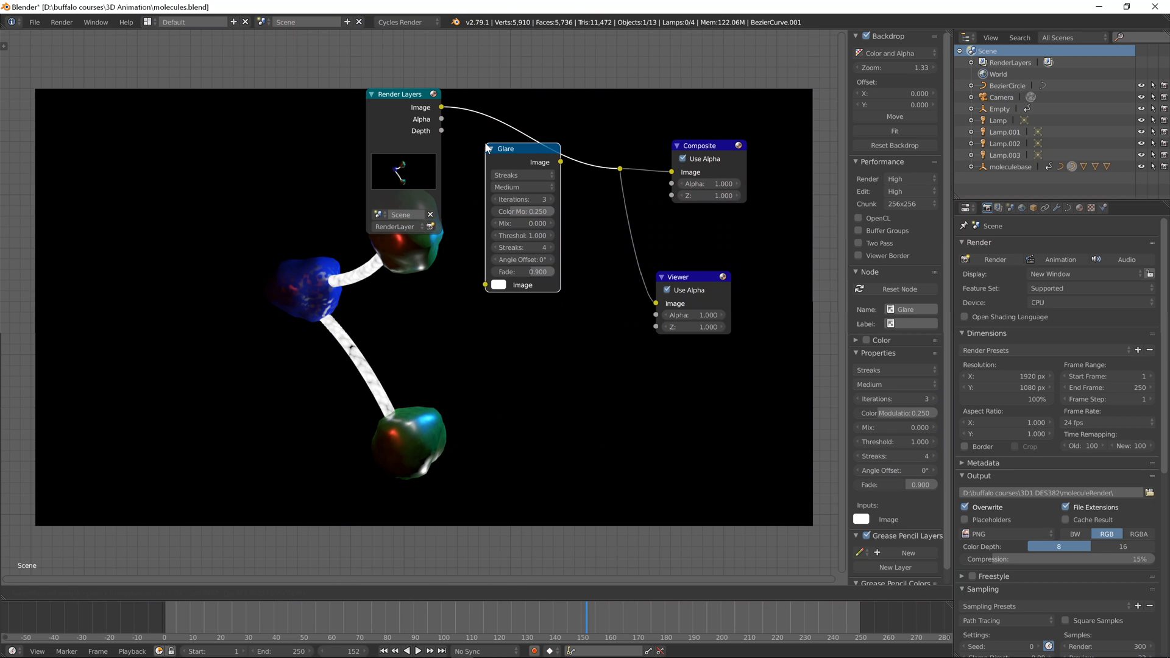
pyautogui.click(488, 149)
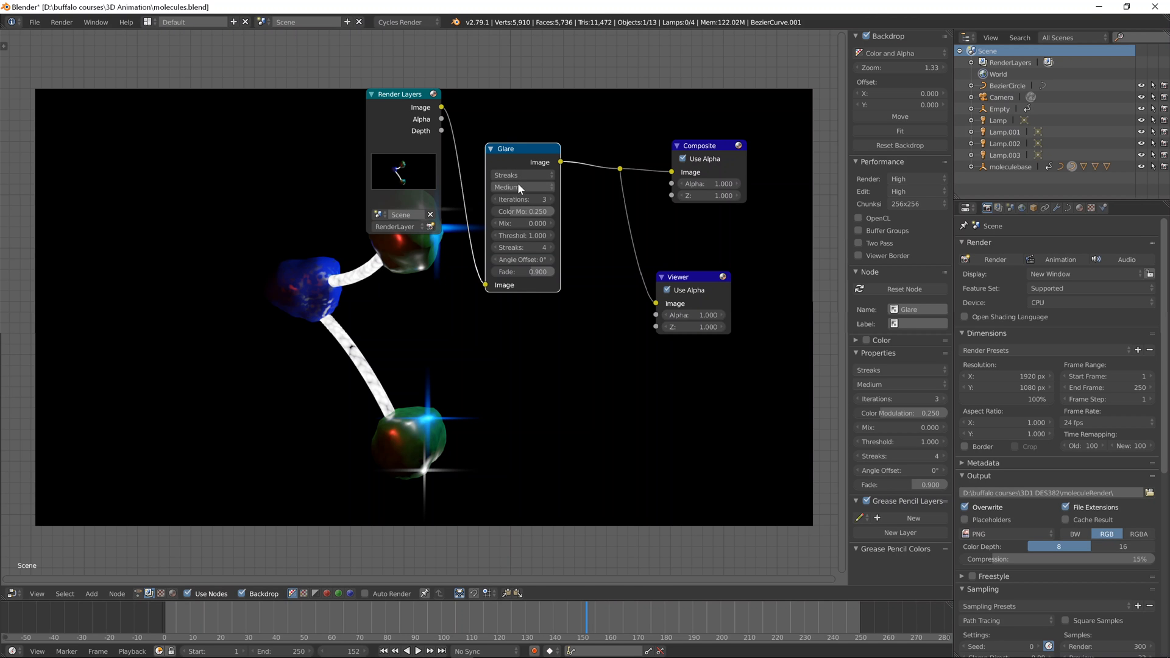
# Step: Set the Glare node's type to Fog Glow and its quality to High
pyautogui.click(517, 175)
pyautogui.click(515, 142)
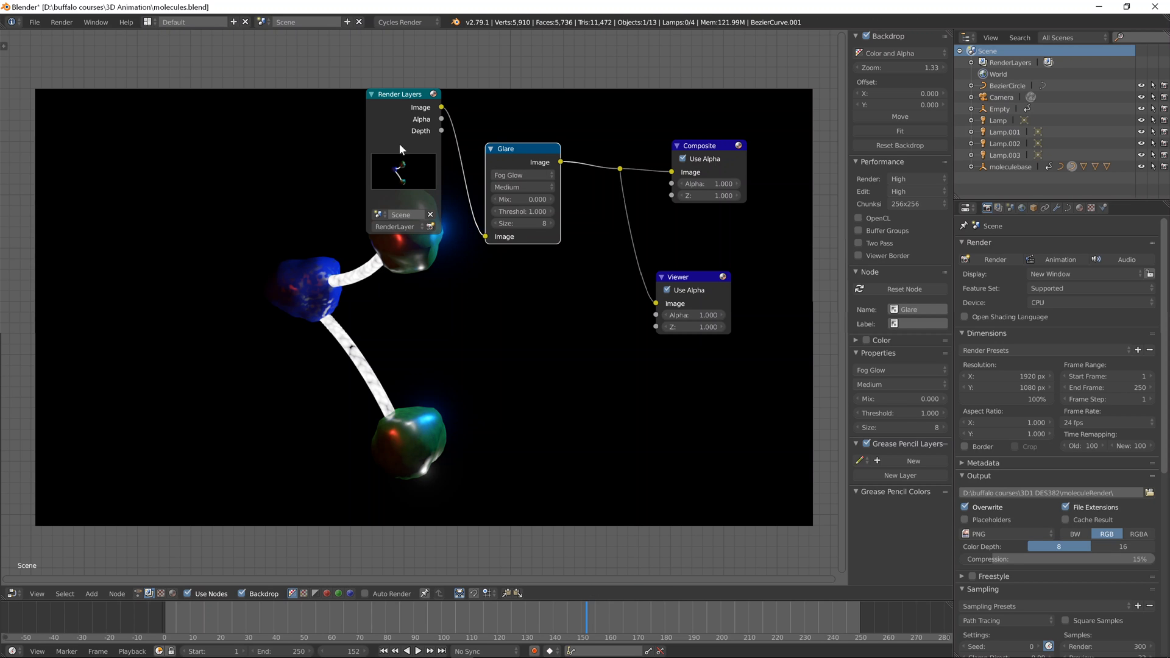
pyautogui.moveTo(401, 107); pyautogui.dragTo(375, 93)
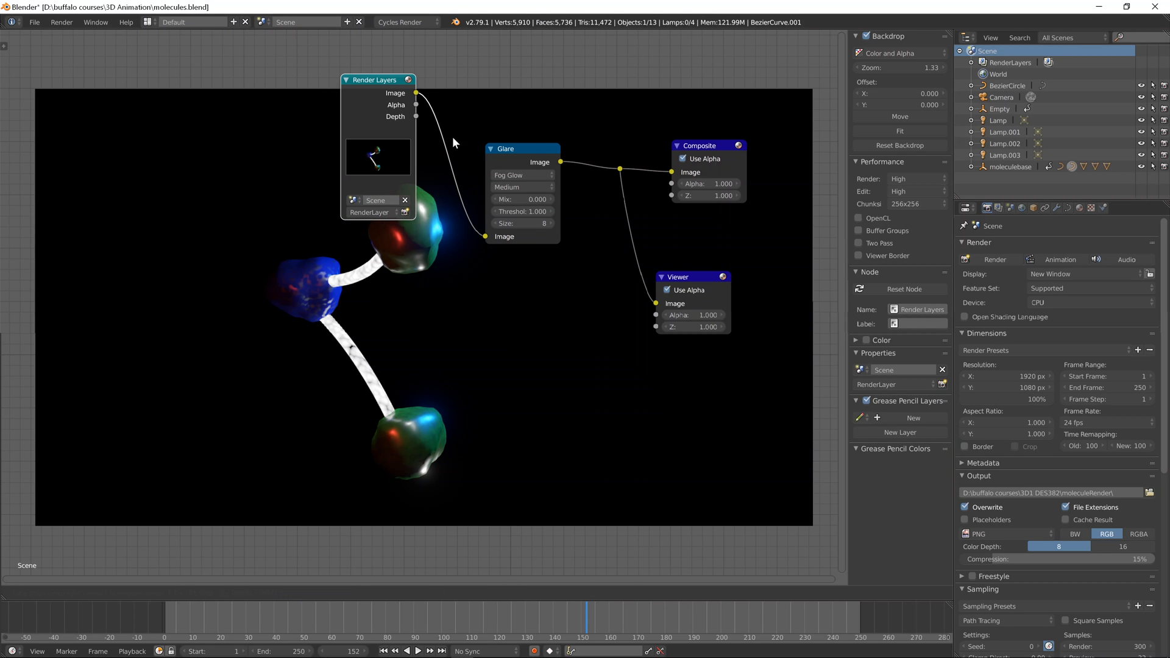
pyautogui.click(517, 185)
pyautogui.click(515, 176)
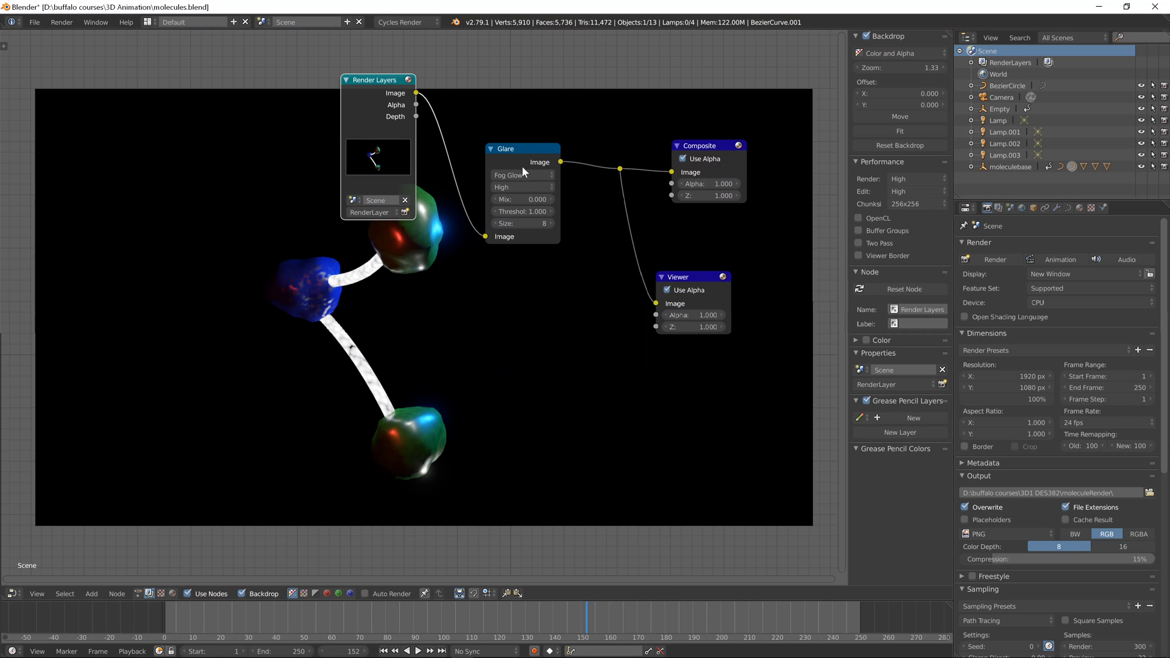
# Step: Duplicate the Glare node onto the link before the reroute point and set the copy's type to Ghosts
pyautogui.moveTo(518, 149); pyautogui.dragTo(492, 137)
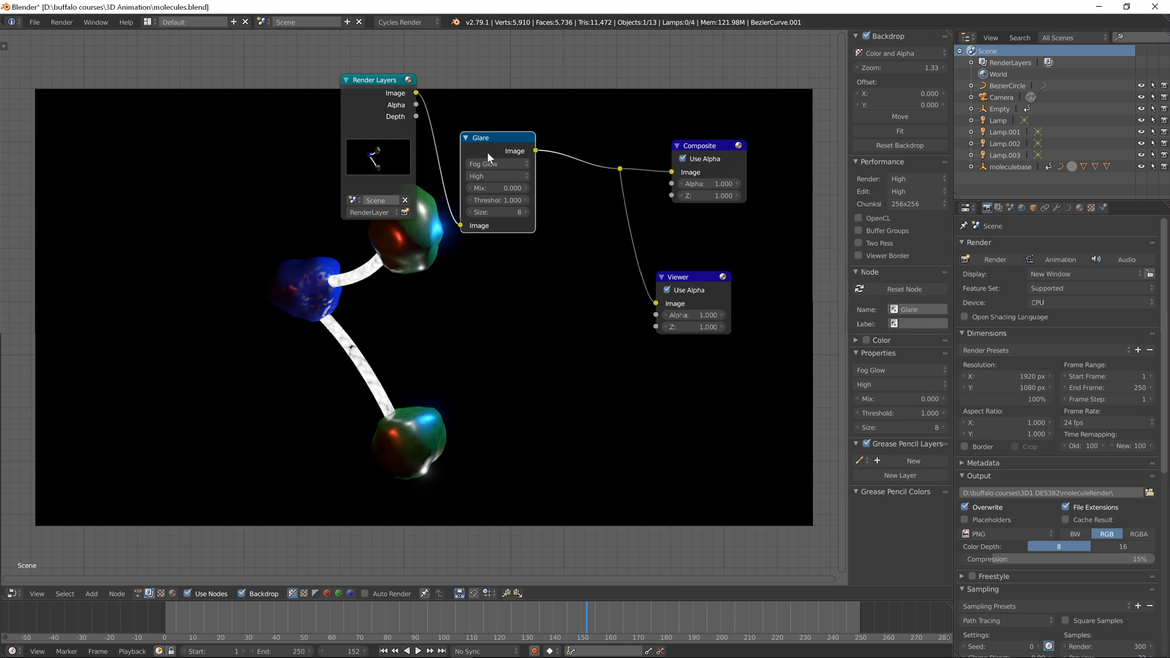
pyautogui.hotkey('shift', 'd')
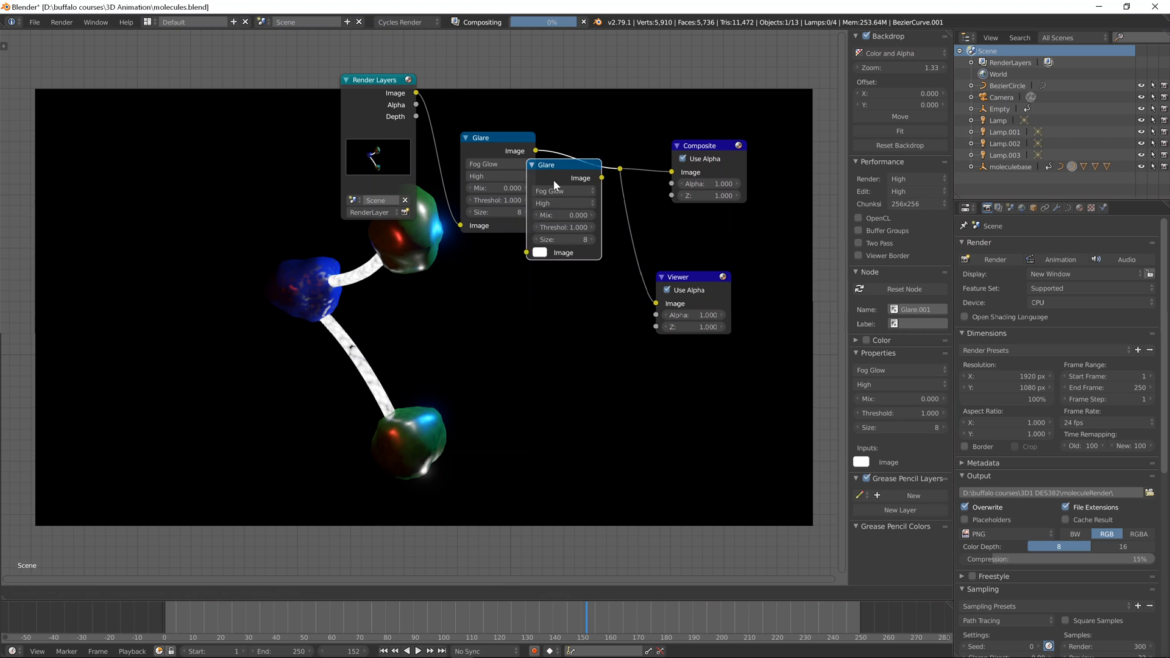
pyautogui.click(568, 159)
pyautogui.click(604, 191)
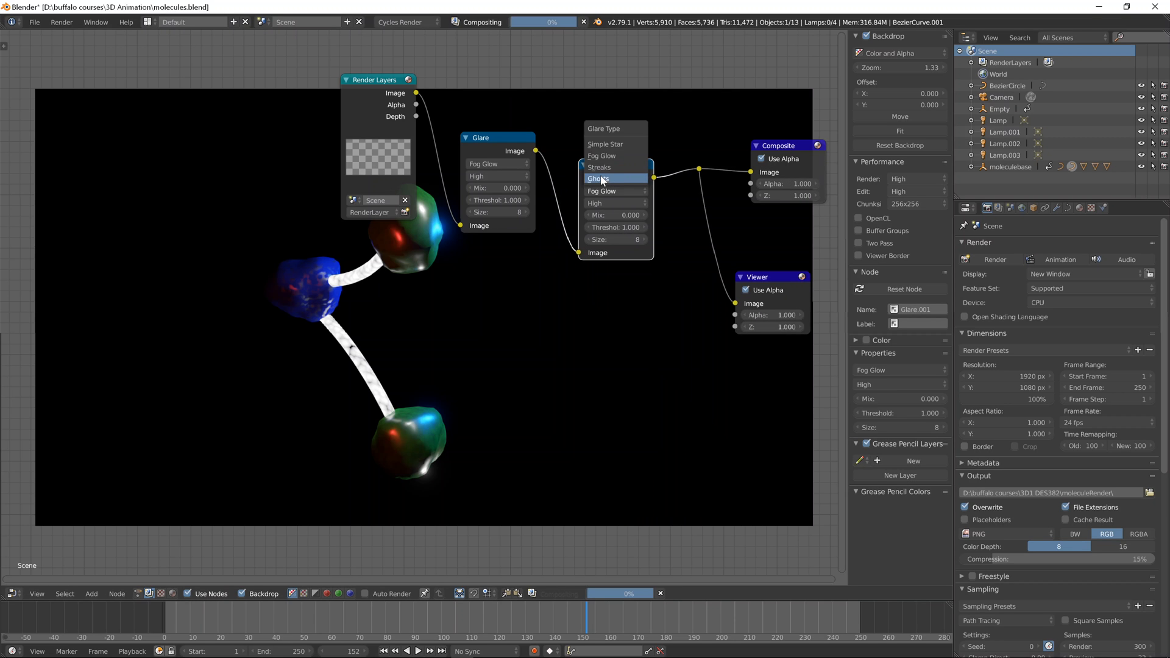
pyautogui.click(602, 178)
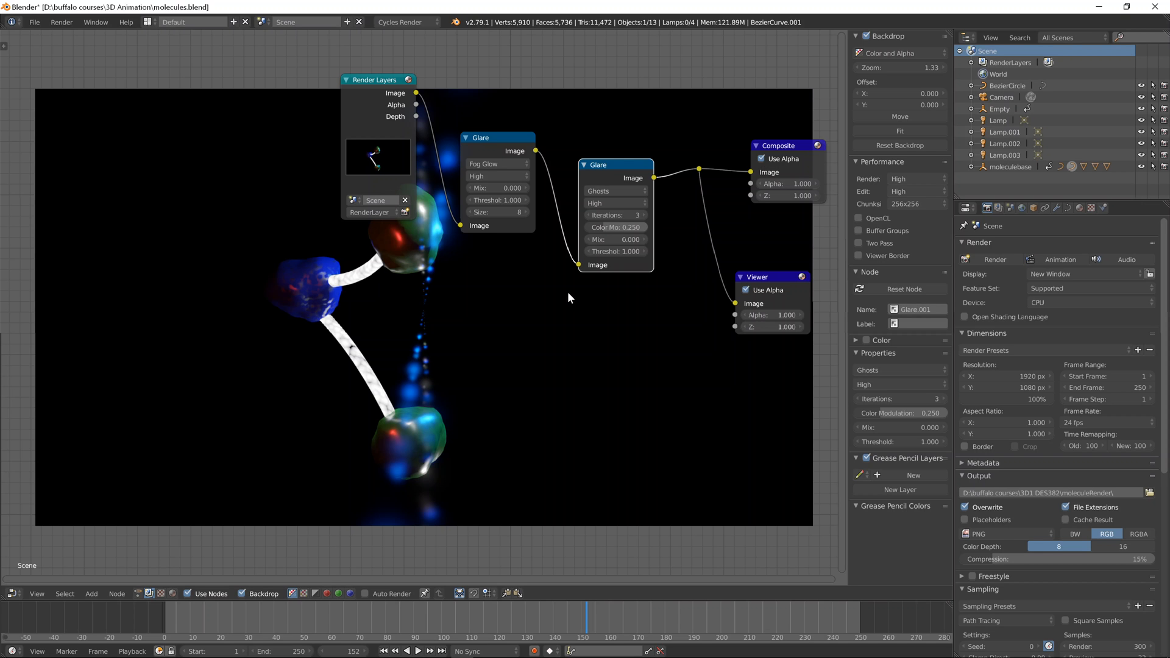
# Step: Set the Mix value of the Ghosts Glare node to -0.97
pyautogui.click(617, 236)
pyautogui.press('BackSpace')
pyautogui.write('-.9')
pyautogui.press('Return')
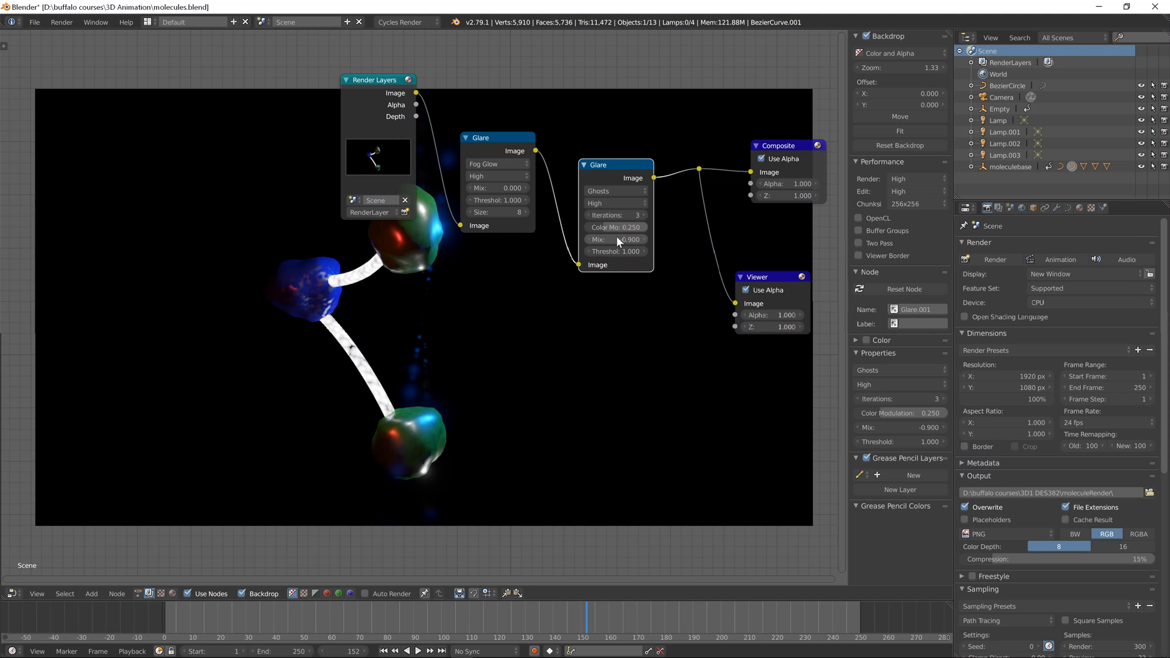
pyautogui.press('BackSpace')
pyautogui.write('-0.97')
pyautogui.press('Return')
# Step: Move Render Layers clear of the molecule and insert a Lens Distortion node between the Ghosts Glare node and the reroute point
pyautogui.moveTo(378, 81); pyautogui.dragTo(324, 75)
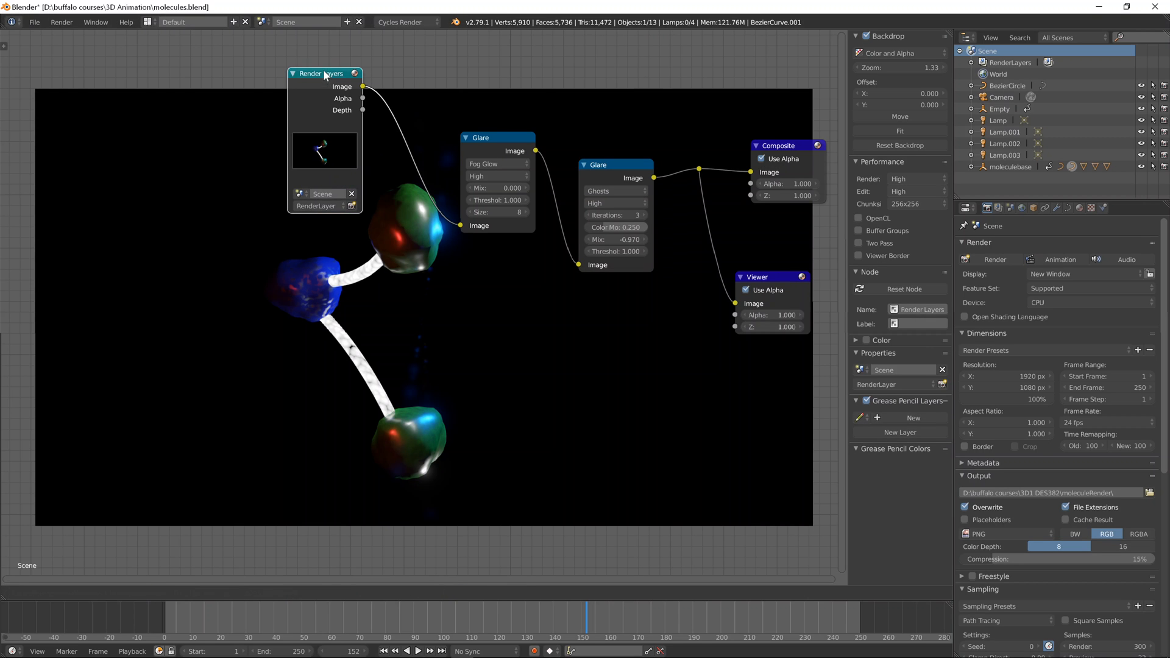
pyautogui.click(92, 594)
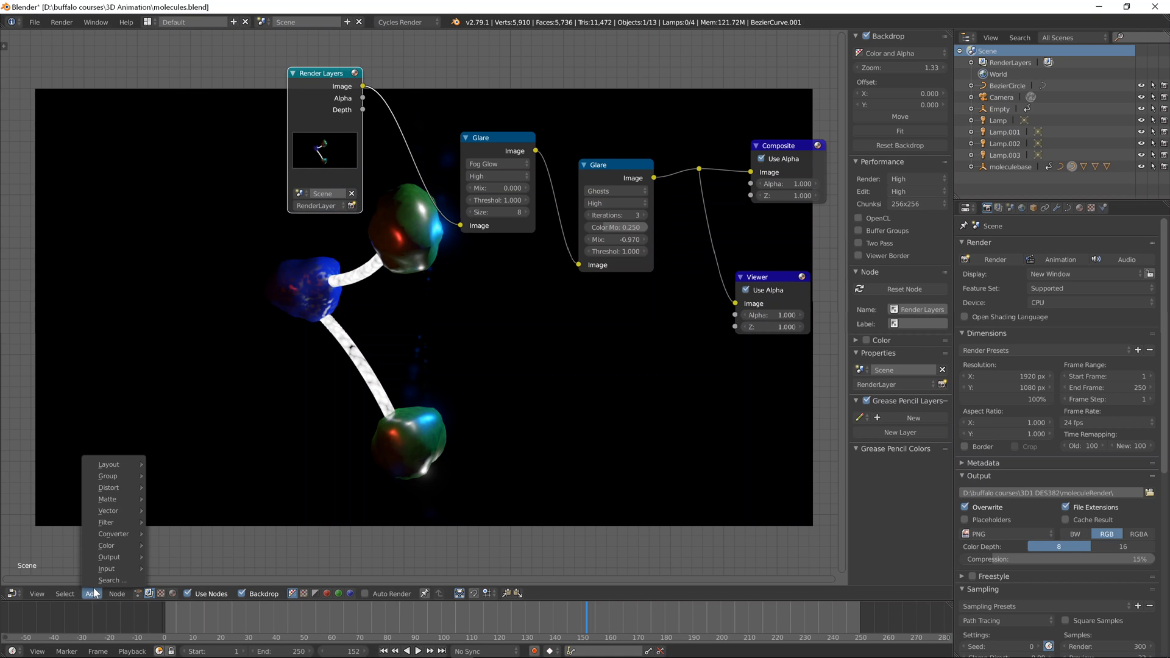
pyautogui.moveTo(112, 489)
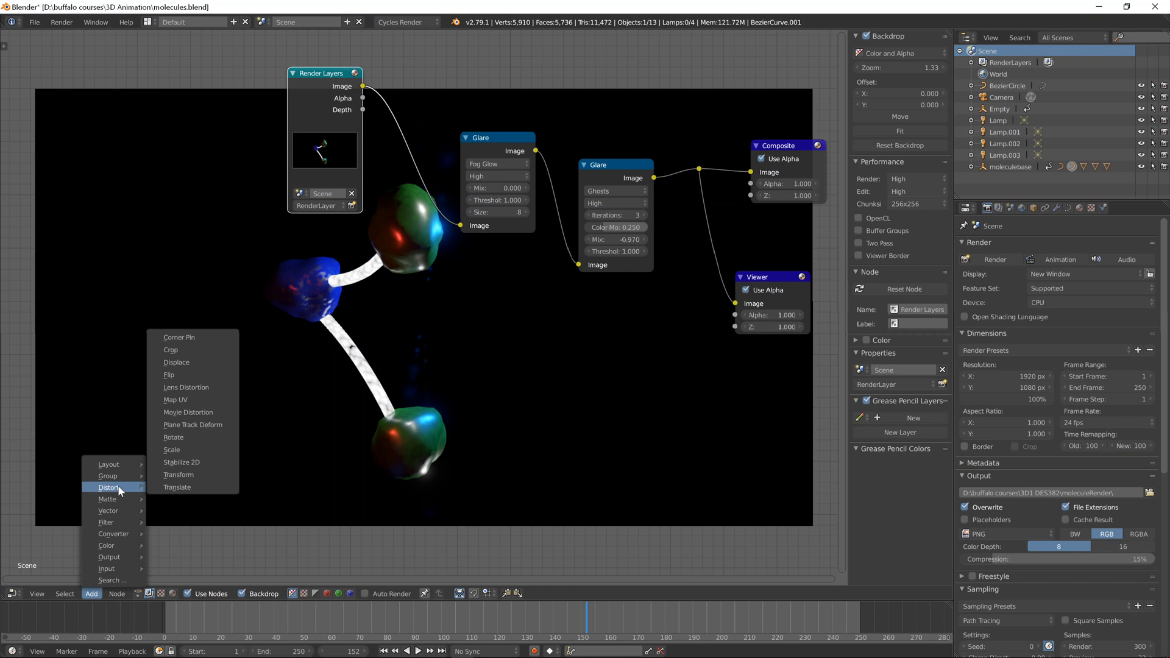
pyautogui.click(188, 389)
pyautogui.click(612, 174)
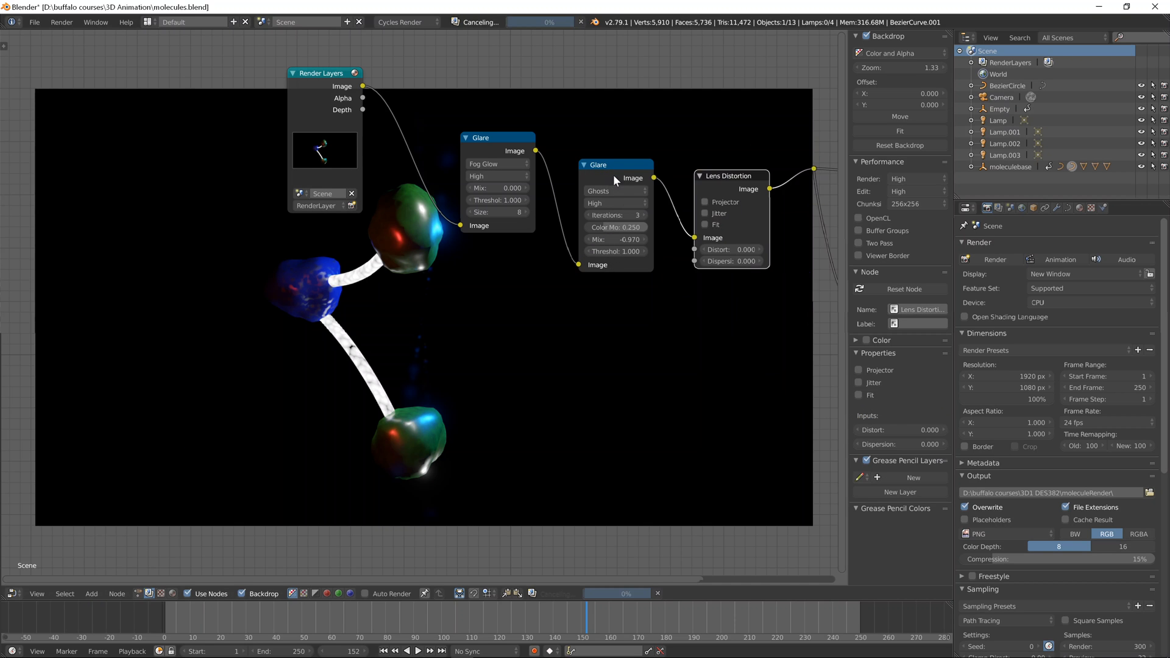
pyautogui.moveTo(735, 323); pyautogui.dragTo(550, 313, button='middle')
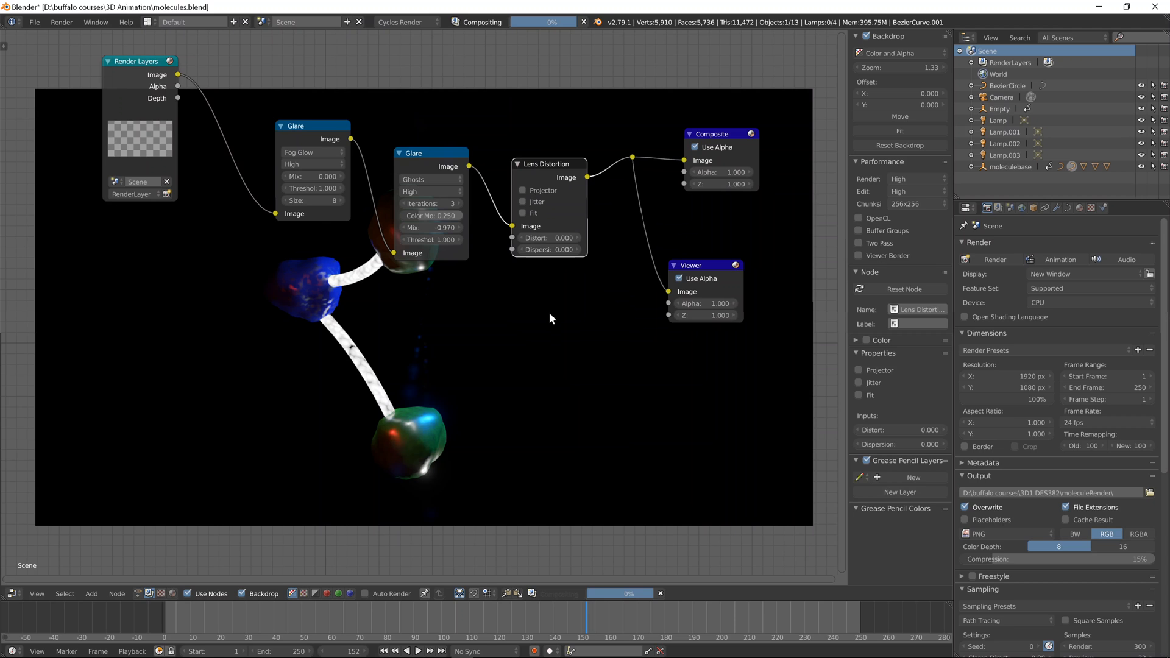
# Step: Enable Projector with a Dispersion of 0.100 on the Lens Distortion node and set the backdrop zoom to 4.25
pyautogui.click(522, 190)
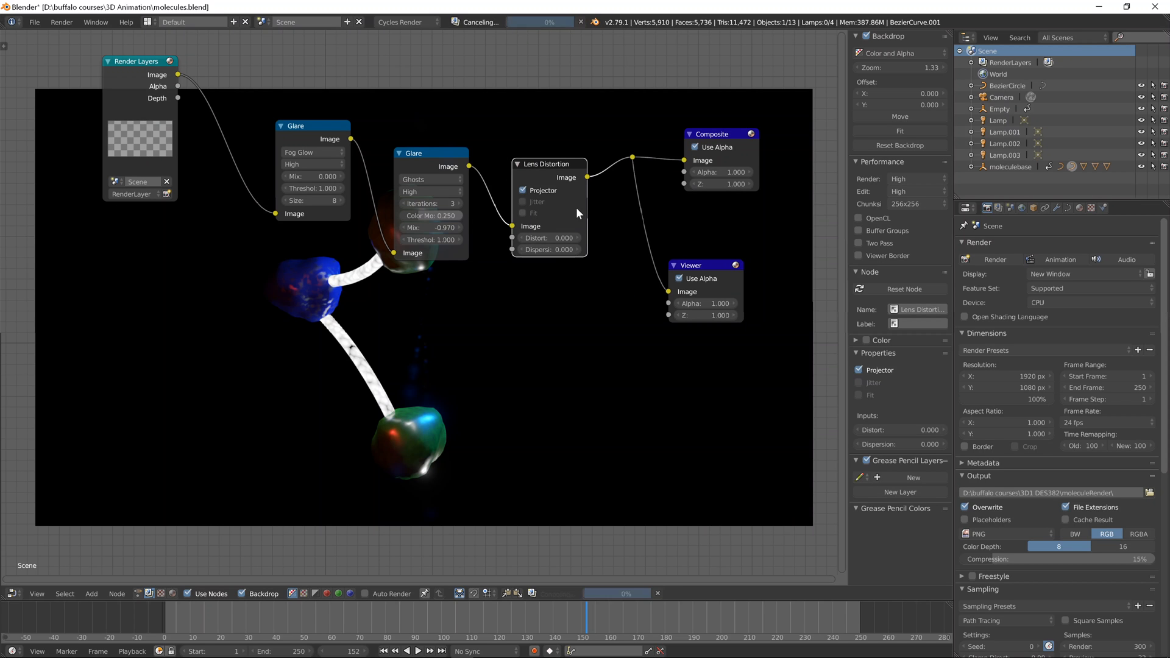
pyautogui.click(577, 249)
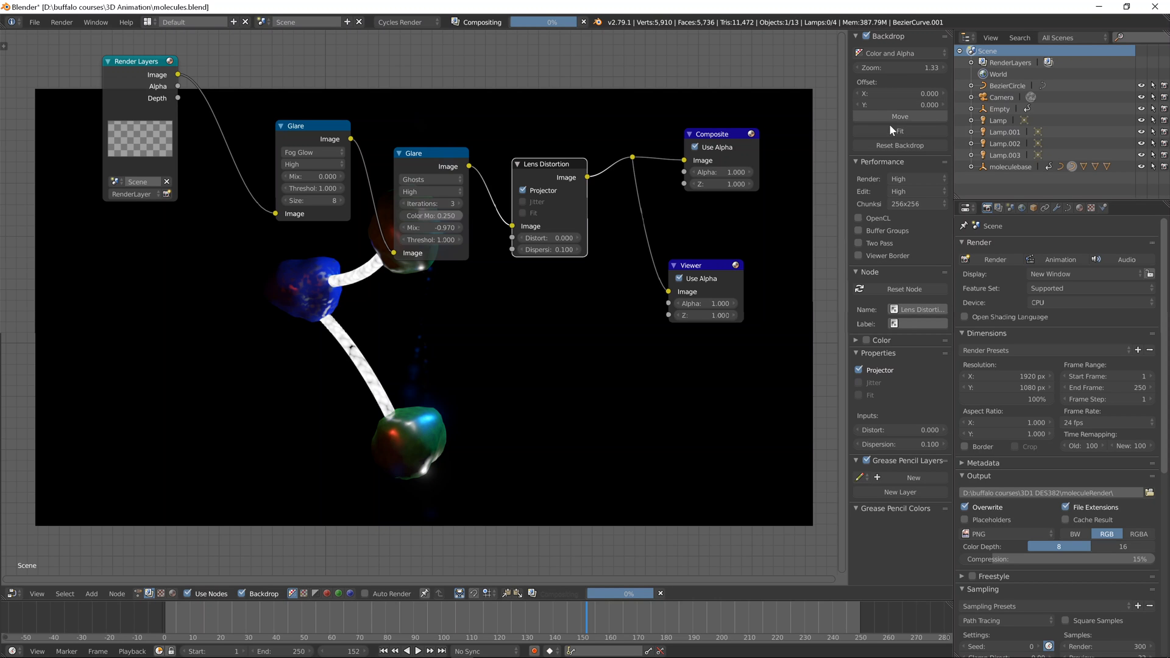
pyautogui.moveTo(885, 67); pyautogui.dragTo(948, 68)
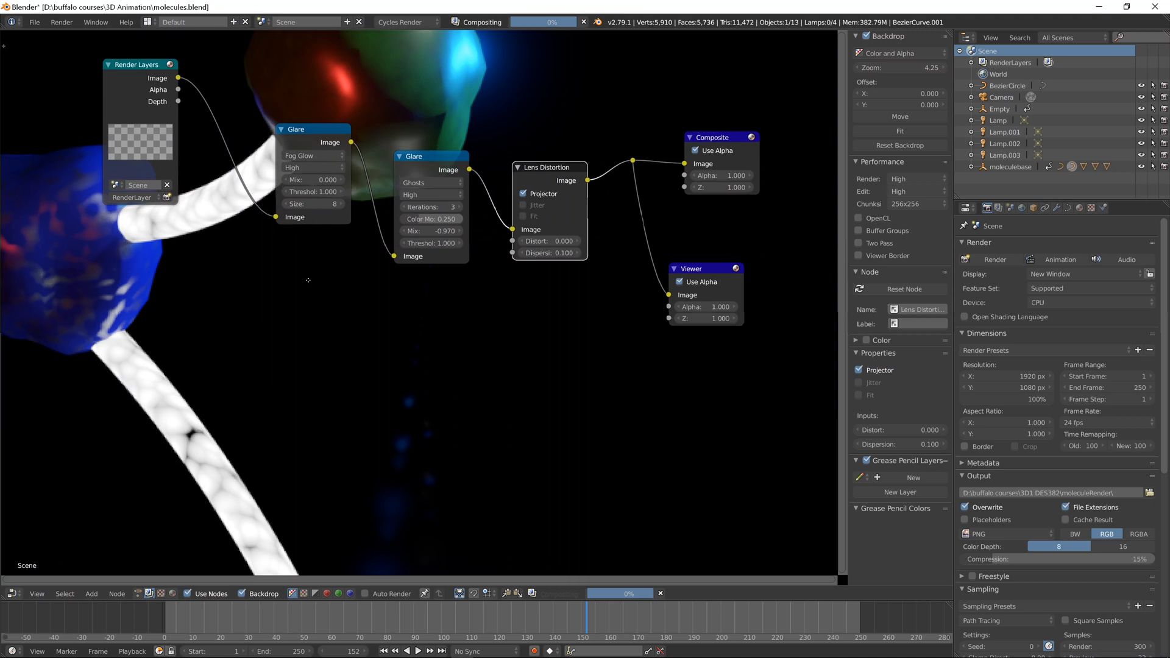
pyautogui.press('Home')
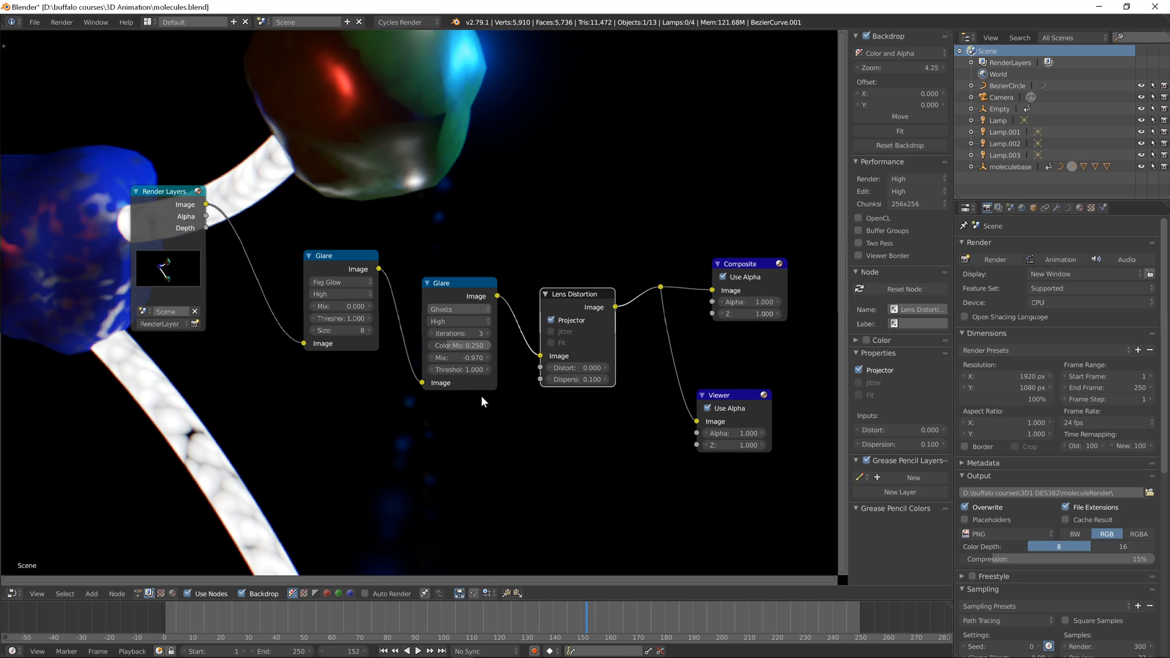
# Step: Try a Dispersion of 0.200 on the Lens Distortion node and set it back to 0.100
pyautogui.click(608, 380)
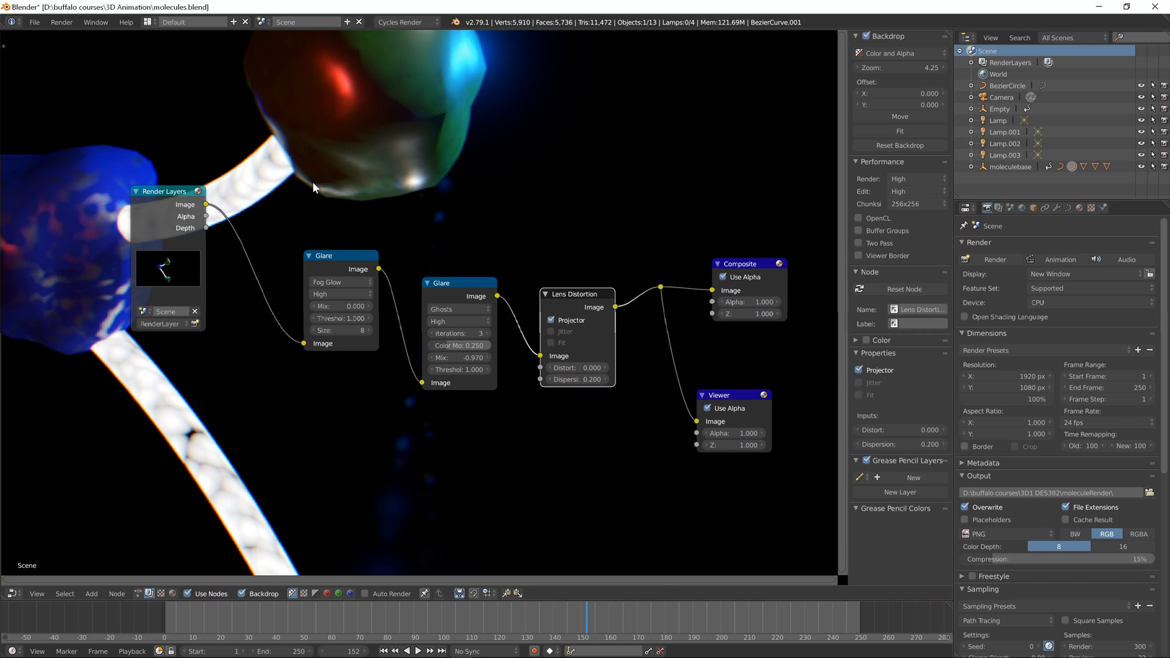
pyautogui.click(549, 380)
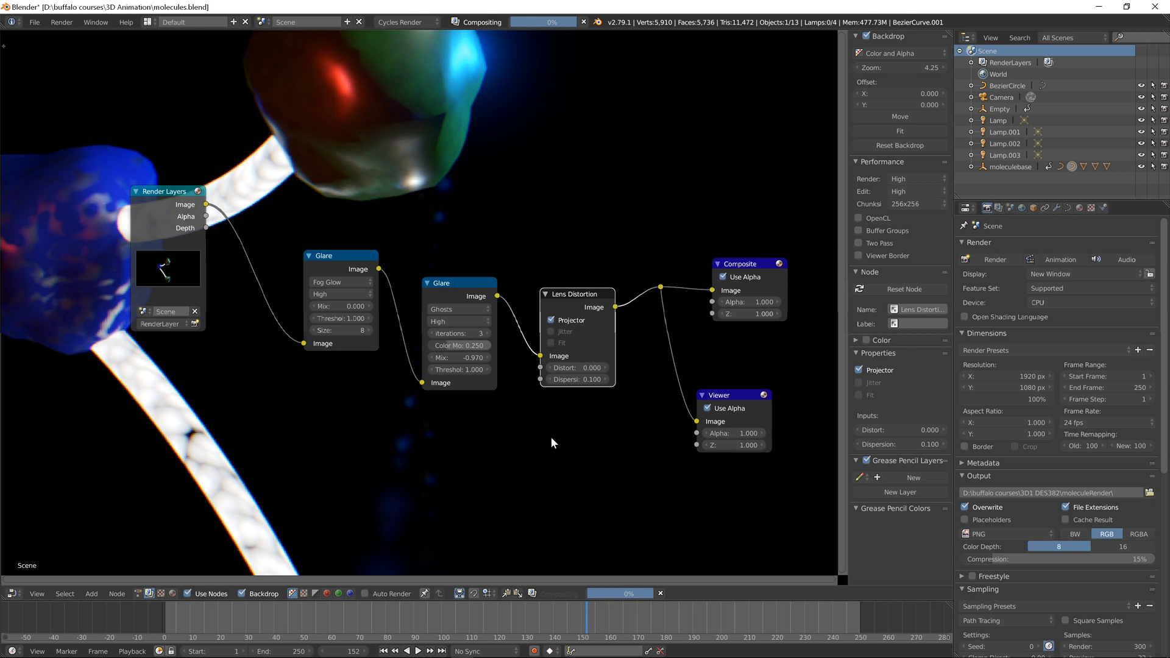
pyautogui.scroll(-1, 519, 207)
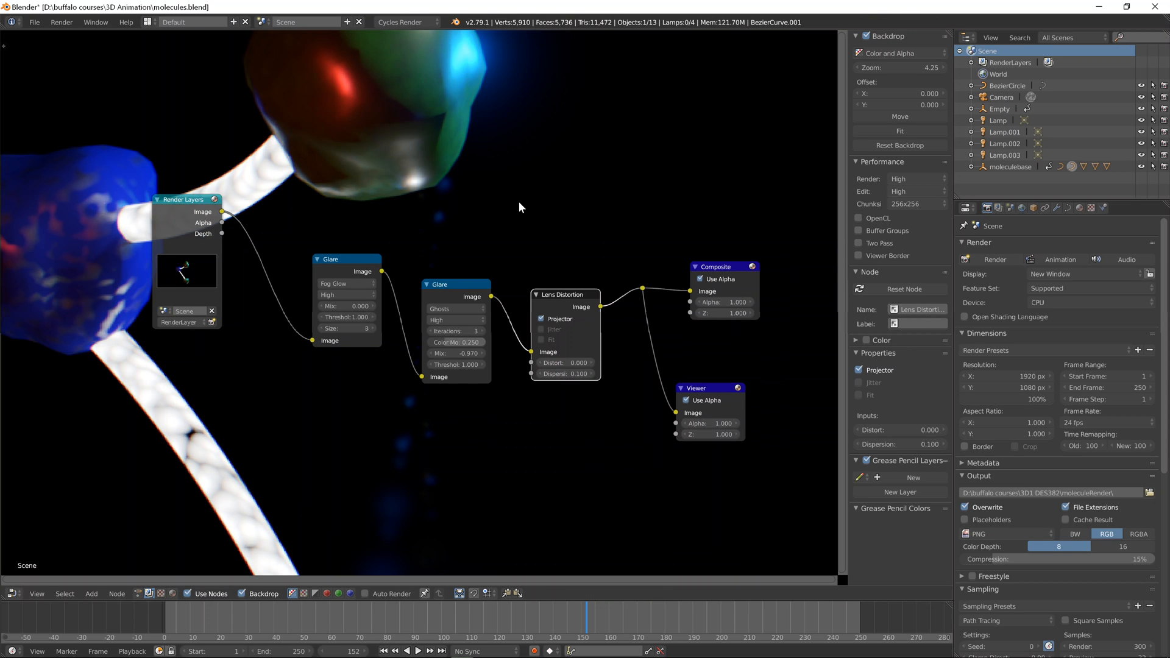